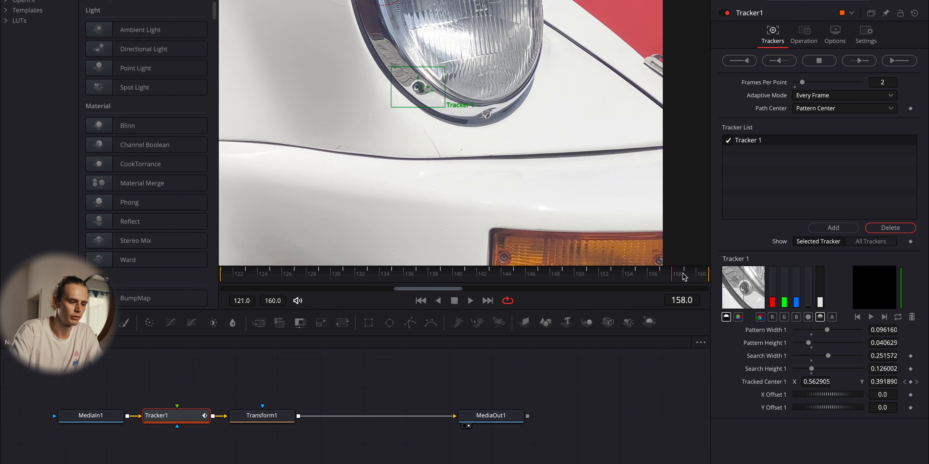
- Check the headlight track along its frames and set Tracker1's operation to Match Move with the merge mode BG only
drag(685, 277, 336, 267)
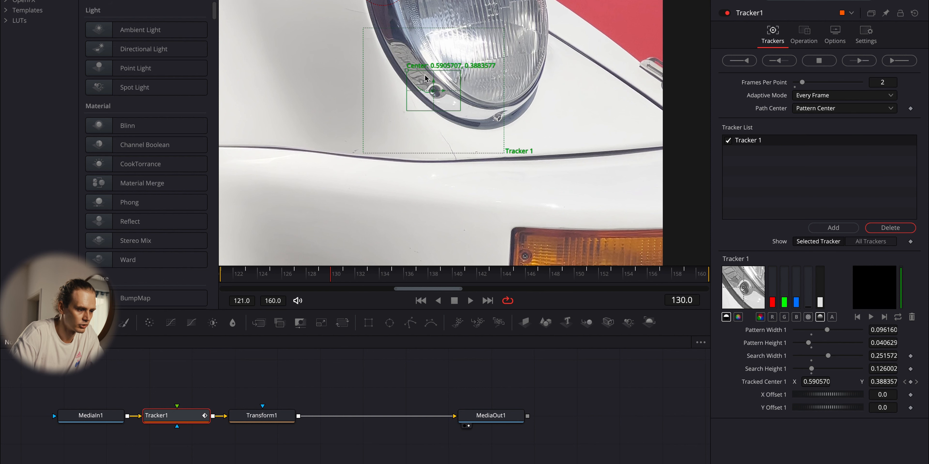
mouse_move(407, 75)
mouse_down()
mouse_move(379, 77)
mouse_move(415, 78)
mouse_up()
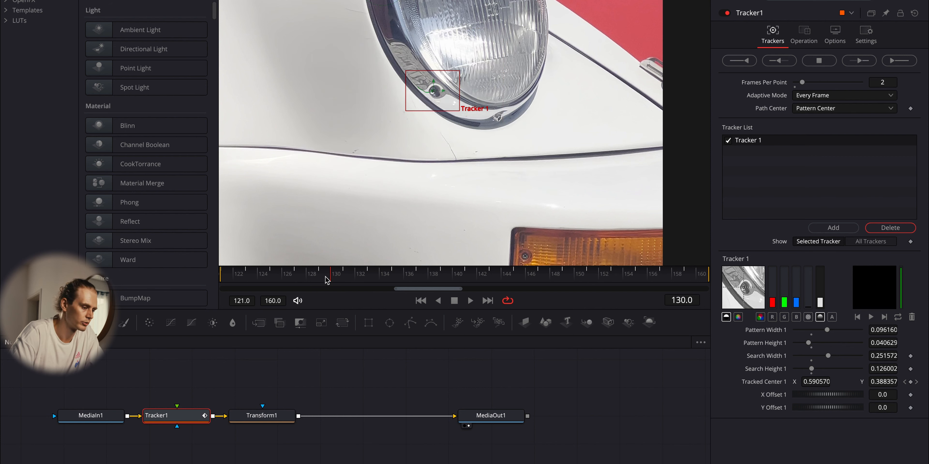
drag(331, 278, 404, 283)
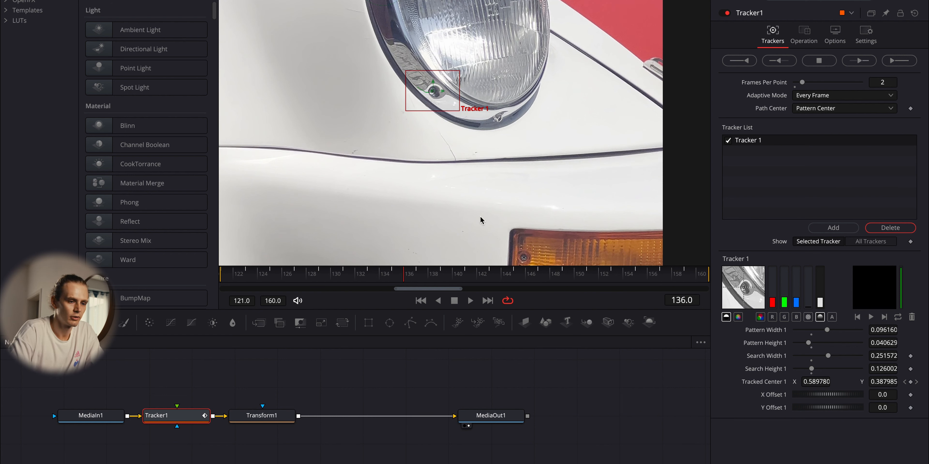
click(811, 36)
click(810, 59)
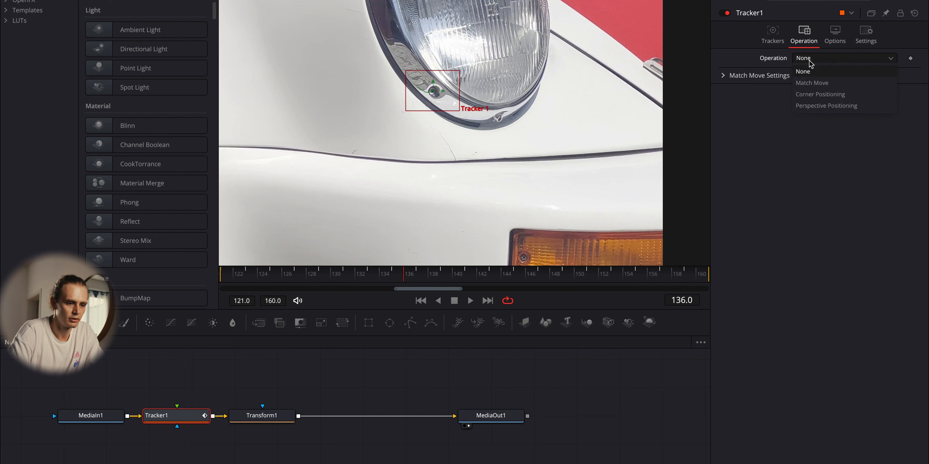
click(815, 82)
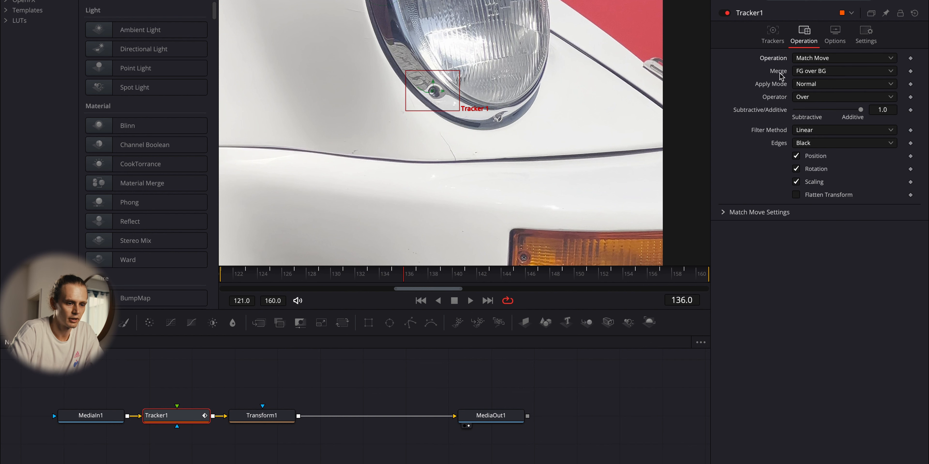
click(814, 72)
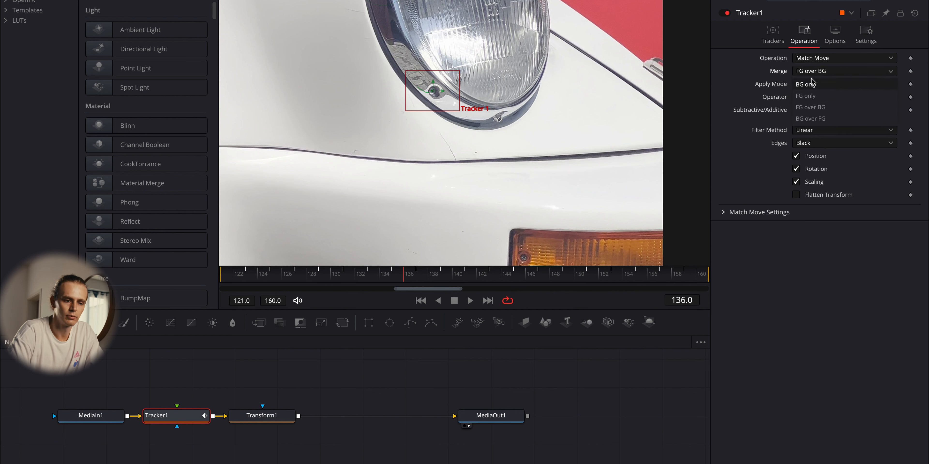
click(818, 85)
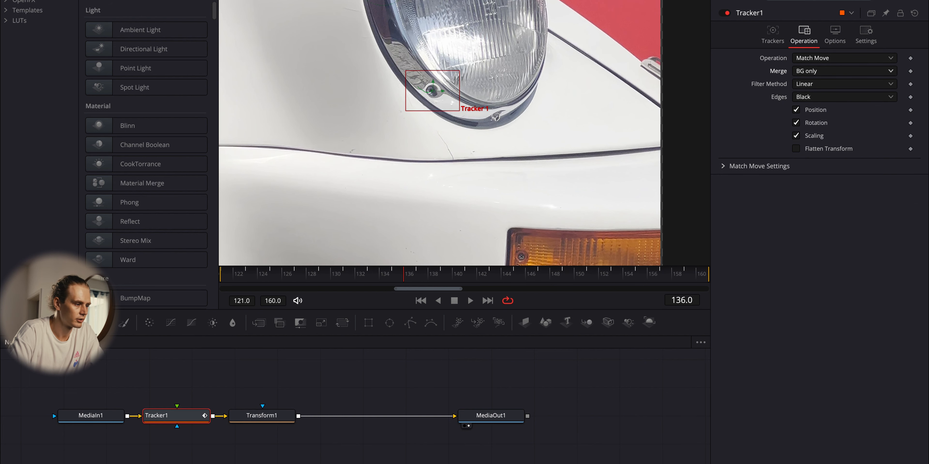
- Enlarge the stabilised headlight clip to a size of 1.06 in Transform1 so the empty edge is covered
click(235, 1)
click(235, 1)
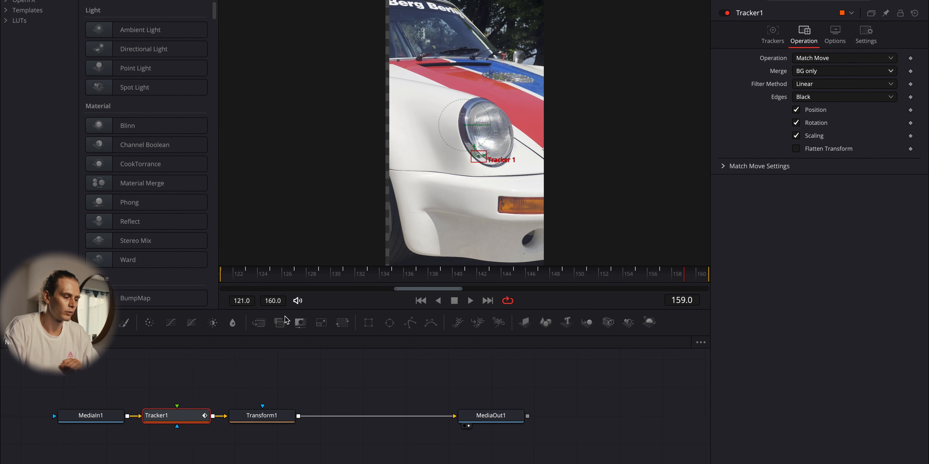
click(274, 419)
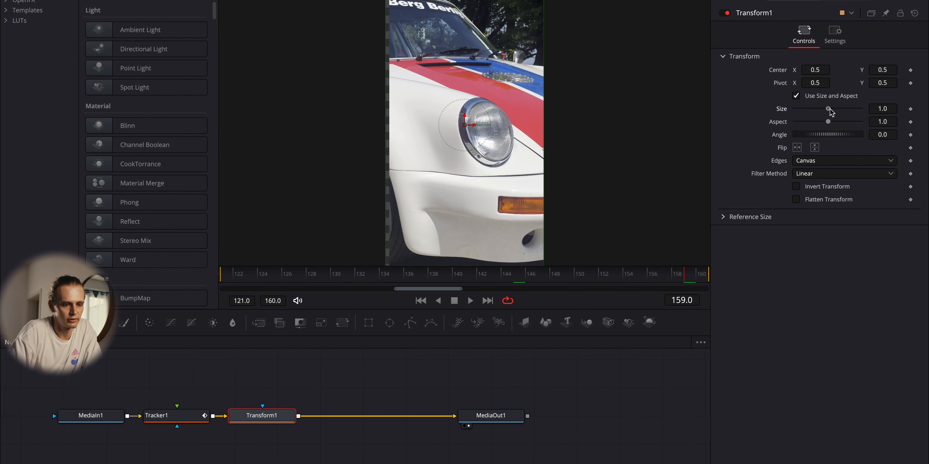
drag(829, 110, 831, 110)
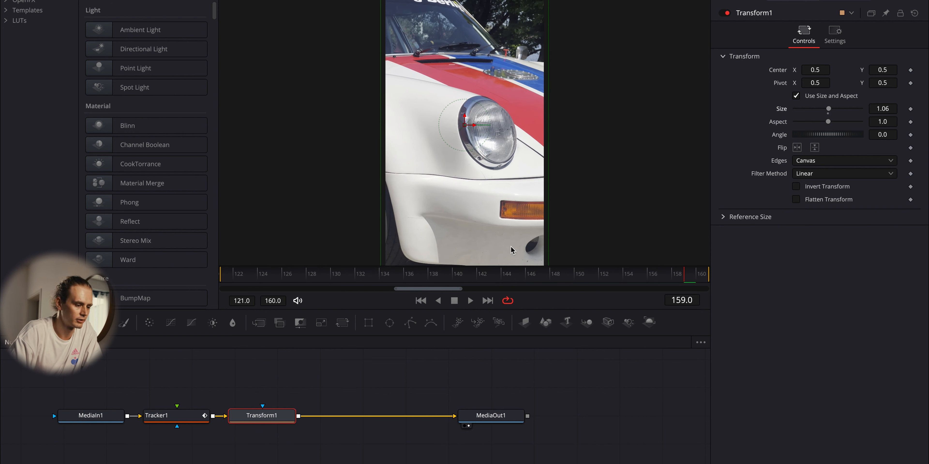
drag(602, 277, 452, 274)
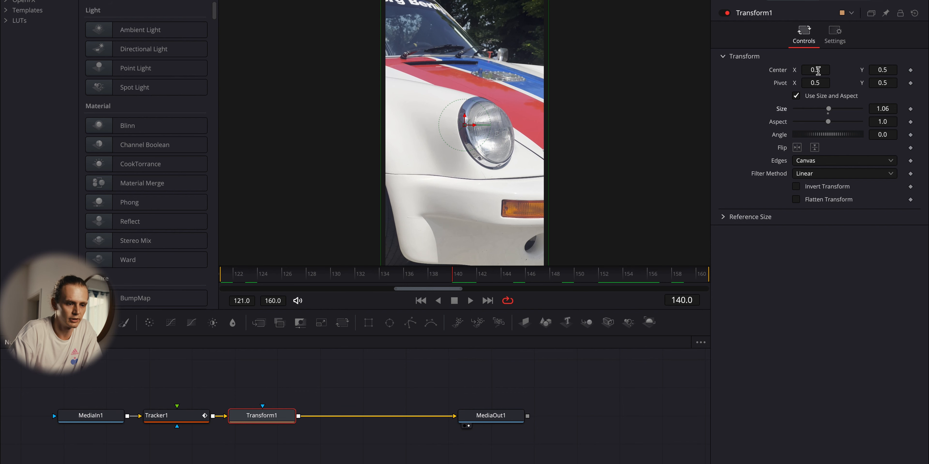
drag(818, 70, 795, 74)
drag(828, 42, 832, 43)
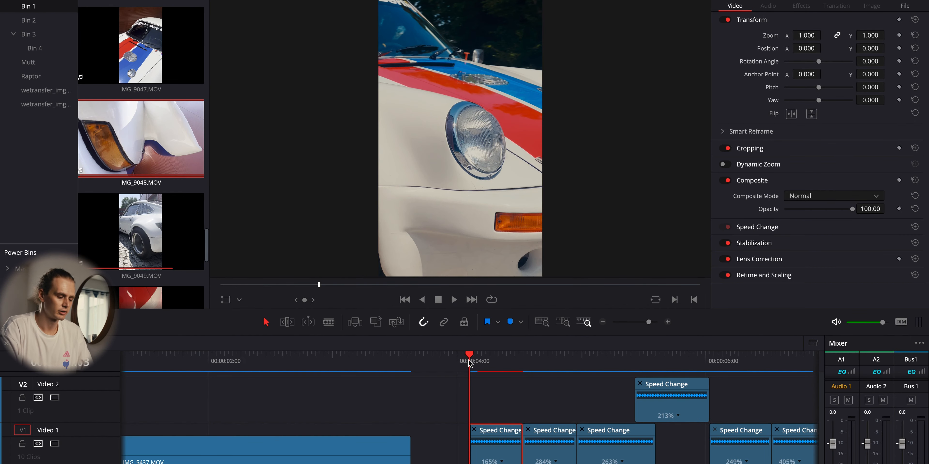
- Reposition the next clip's tracker onto the hood seam at frame 200 and set its operation to Match Move
click(522, 365)
drag(522, 367, 566, 368)
click(529, 367)
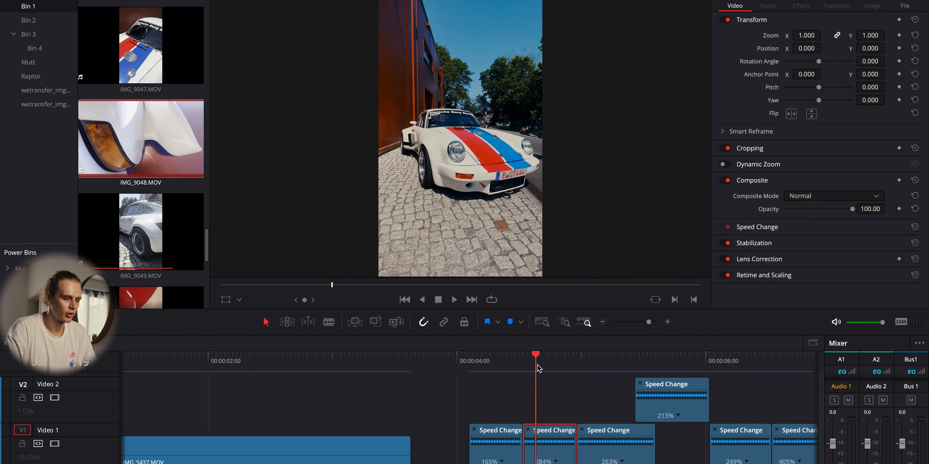
drag(529, 367, 552, 372)
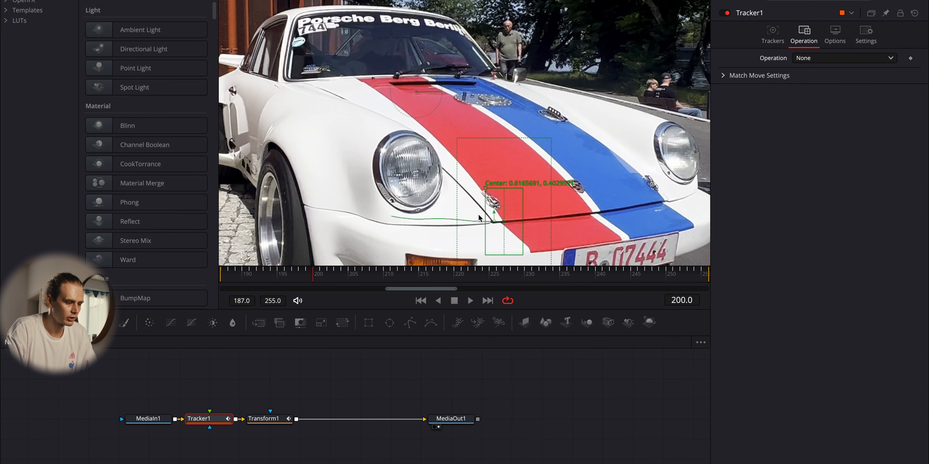
drag(496, 216, 474, 191)
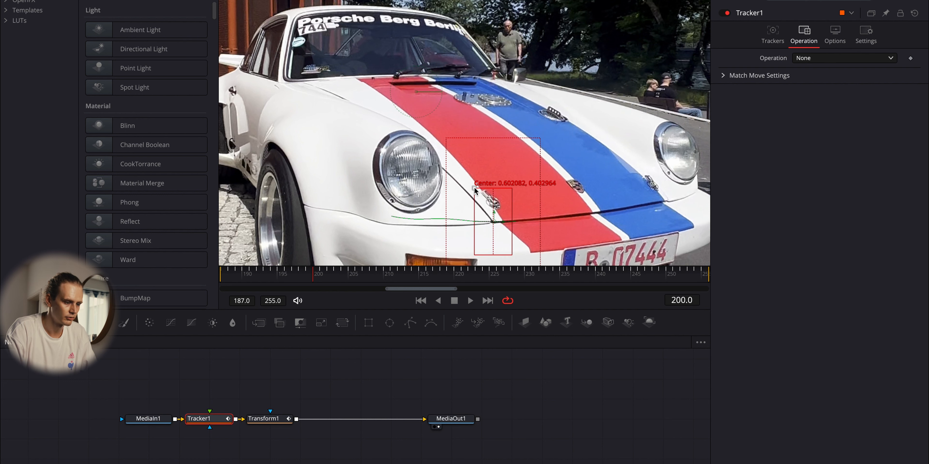
click(813, 59)
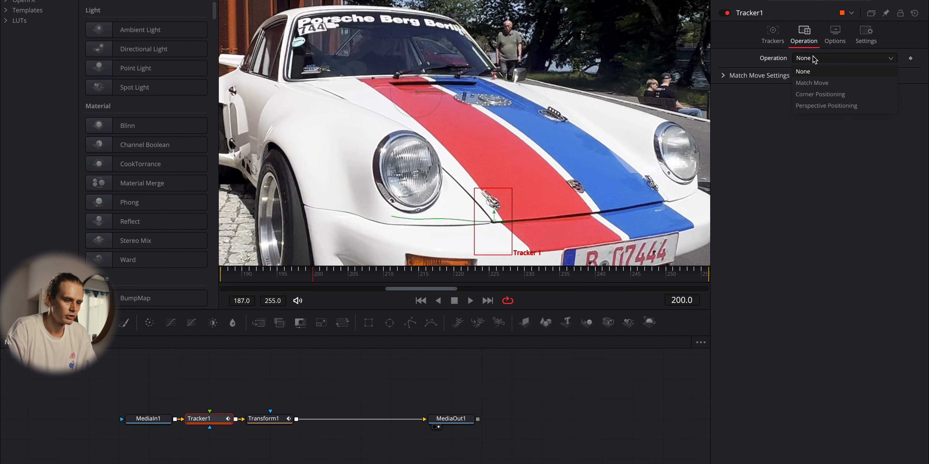
click(814, 82)
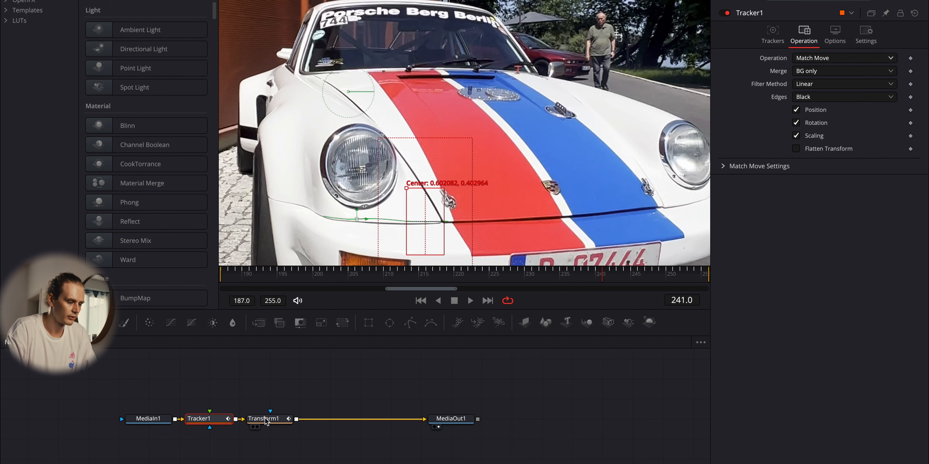
- Keyframe Transform1's center at frame 187 and set Center X to 0.337 at frame 255 to follow the car
click(265, 419)
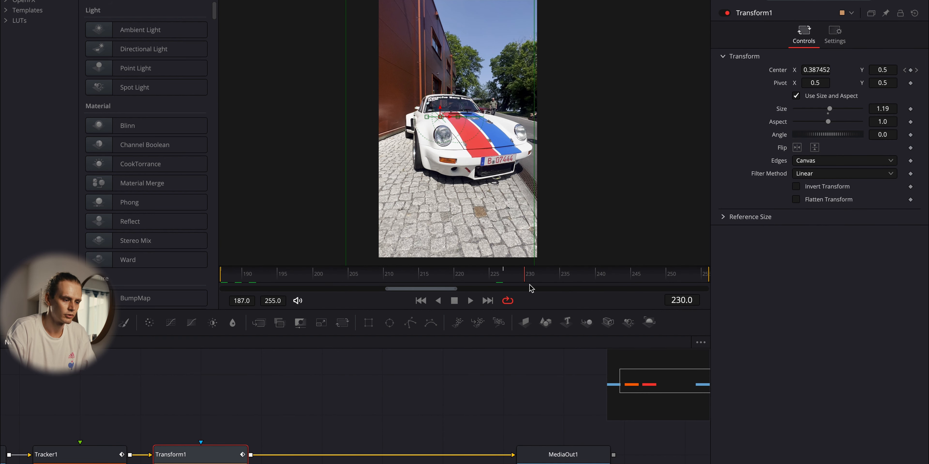
drag(529, 285, 506, 281)
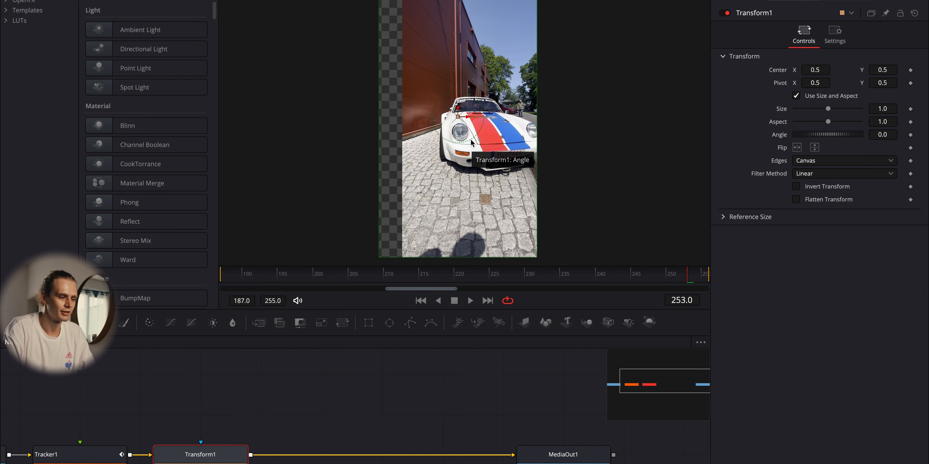
drag(245, 275, 183, 263)
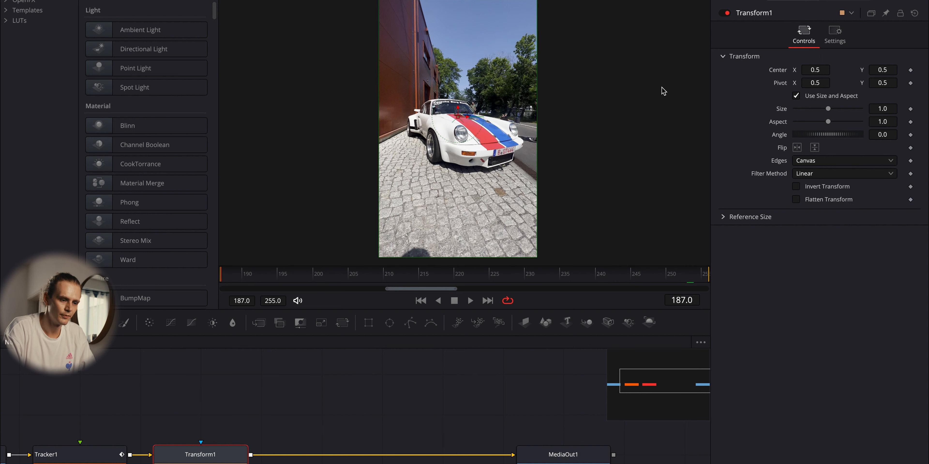
click(910, 70)
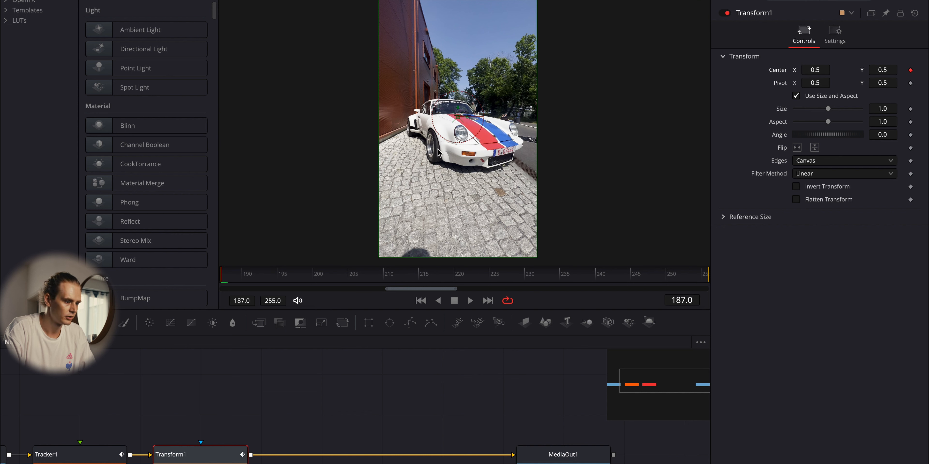
drag(249, 279, 709, 277)
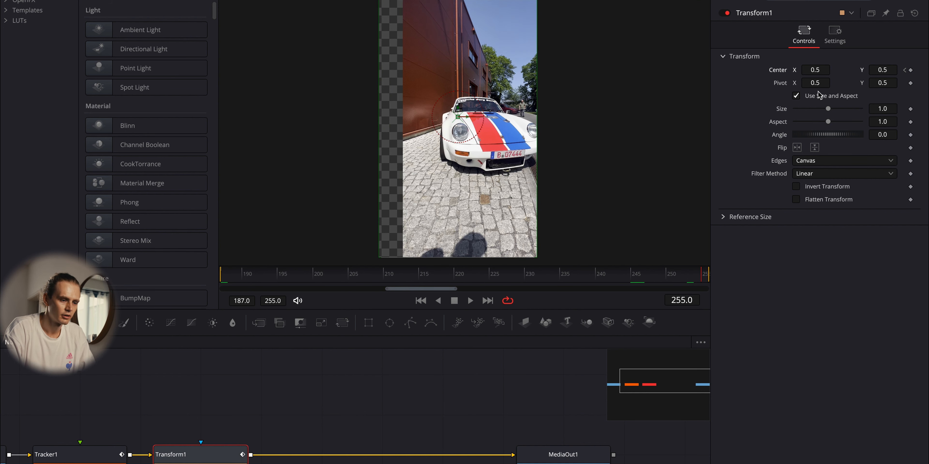
click(816, 69)
text(0.333)
key(Return)
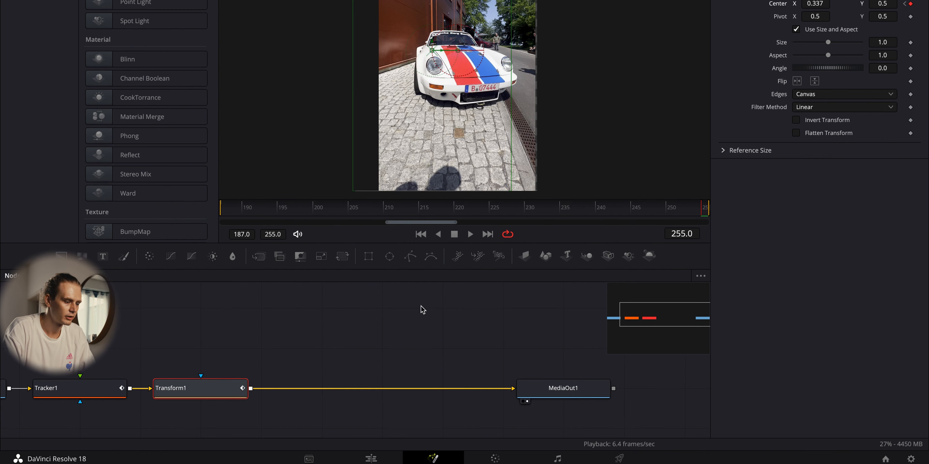
- Check the animated reframing, set Transform1's size to 1.19 and return to the edit timeline
drag(287, 213, 673, 216)
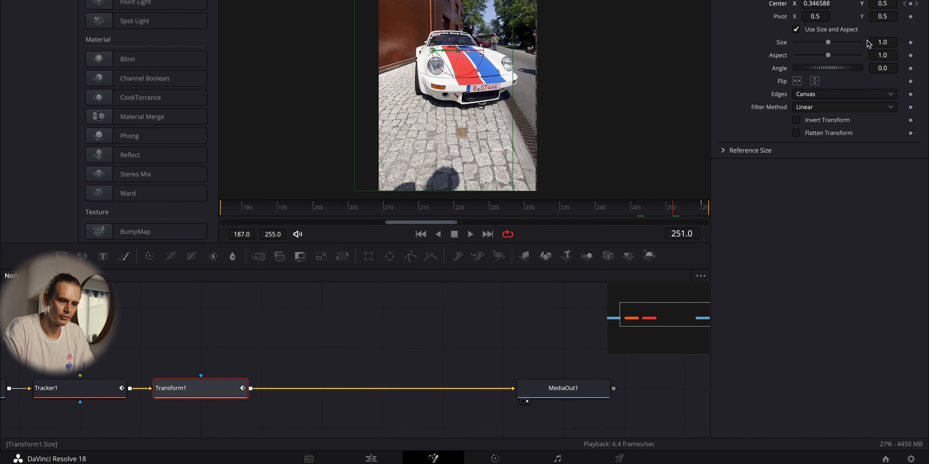
drag(828, 41, 829, 42)
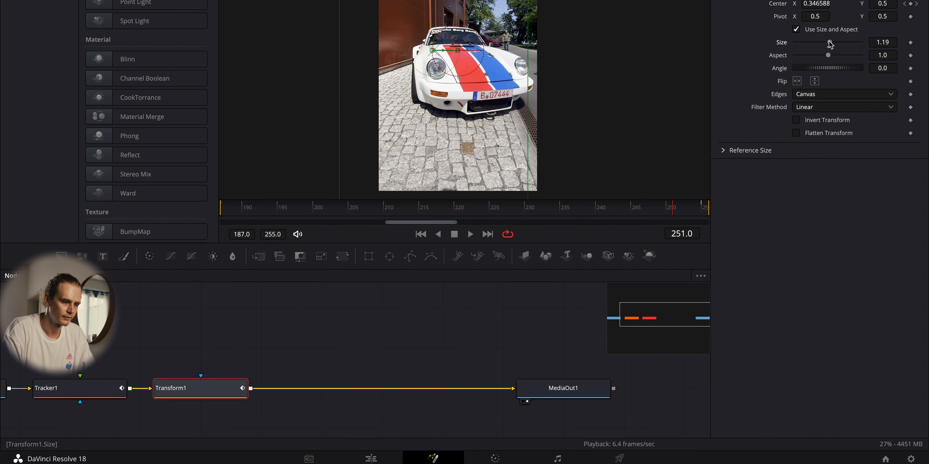
click(369, 459)
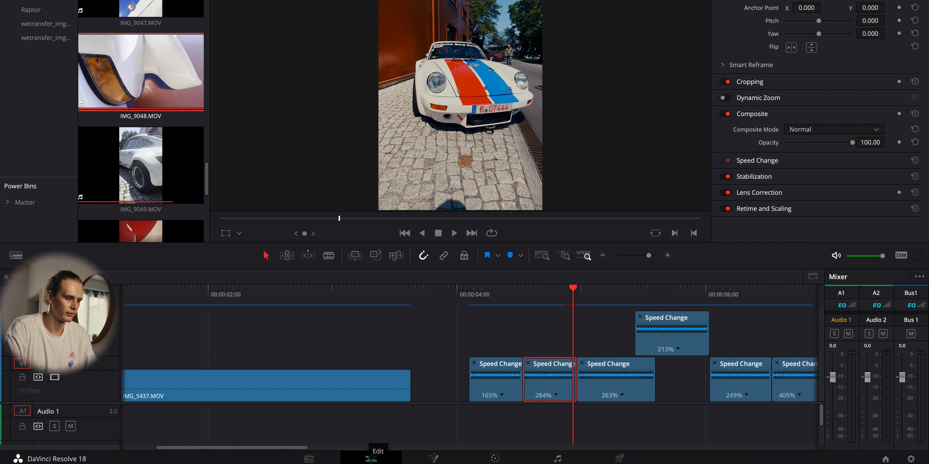
- Examine the cut from the third sped-up clip into the overlapping IMG_9017.MOV clip frame by frame
click(577, 290)
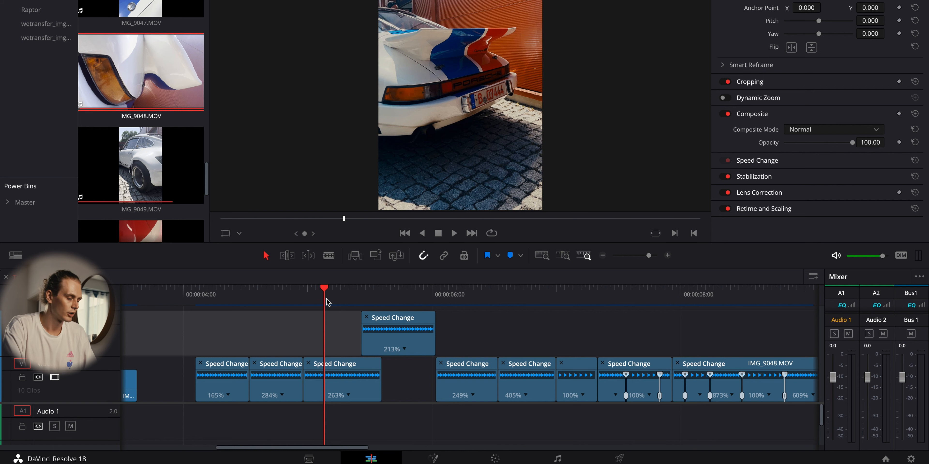
drag(327, 302, 322, 300)
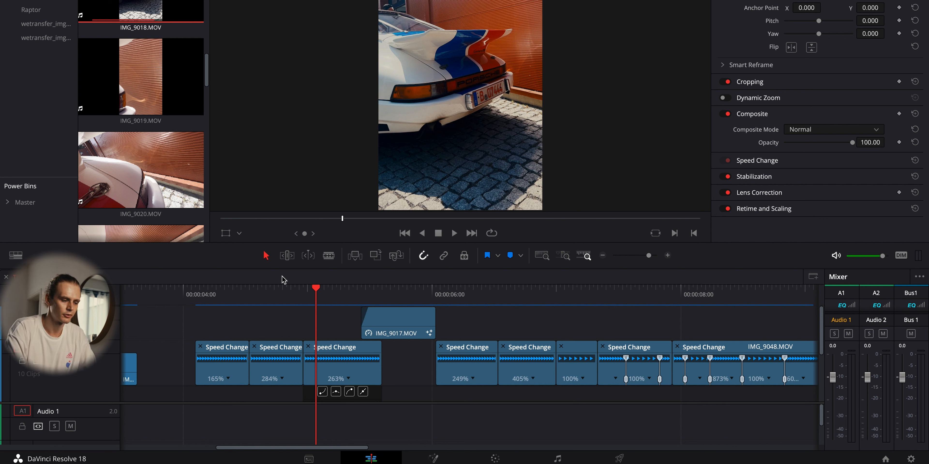
click(359, 299)
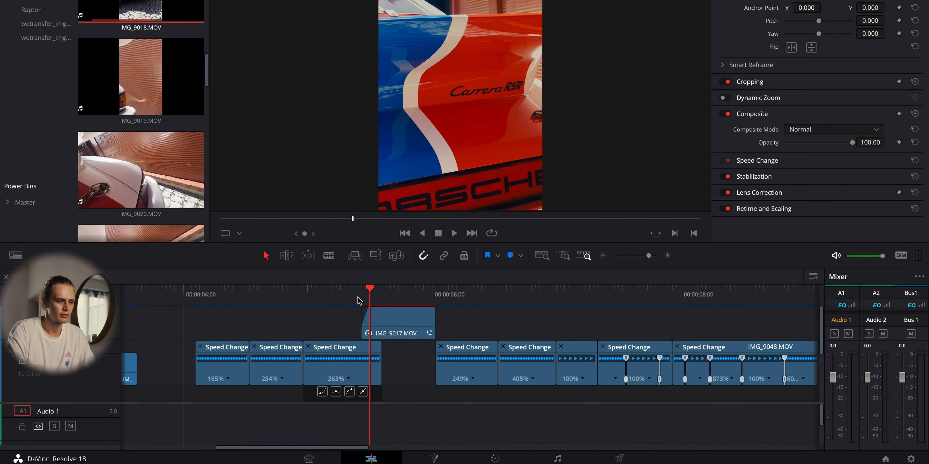
key(Left)
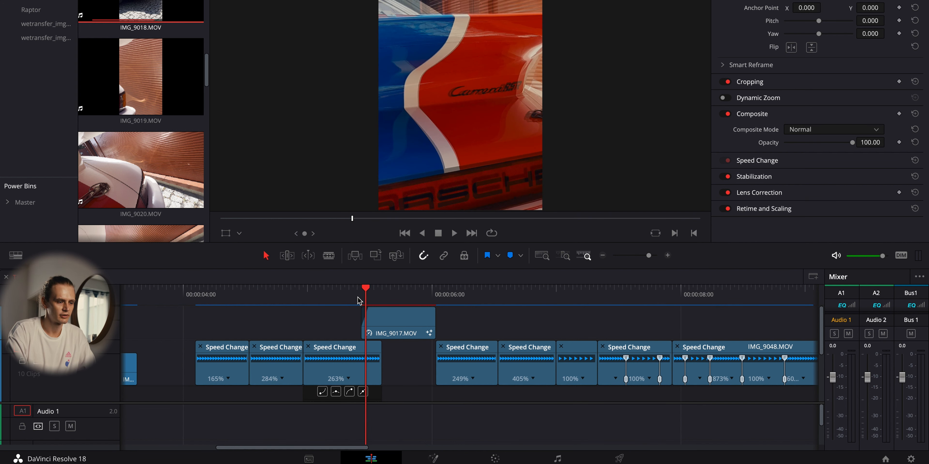
key(Right)
key(Left)
key(Right)
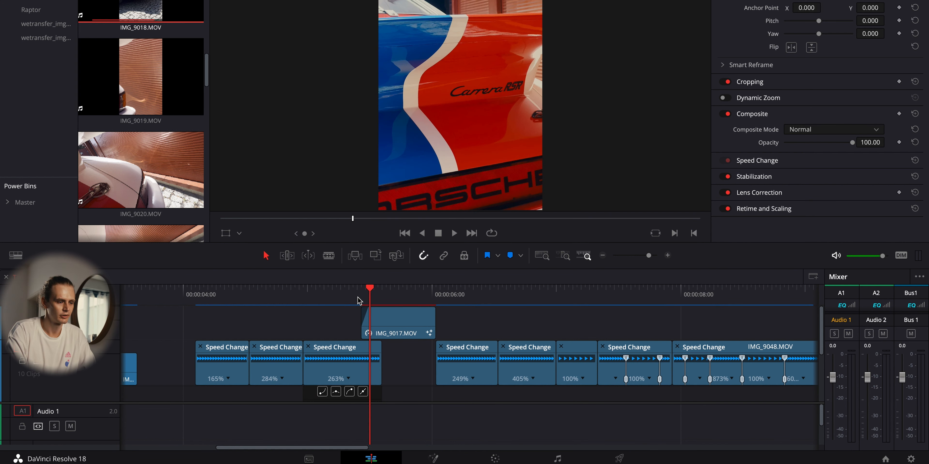
key(Left)
key(Right)
key(Right)
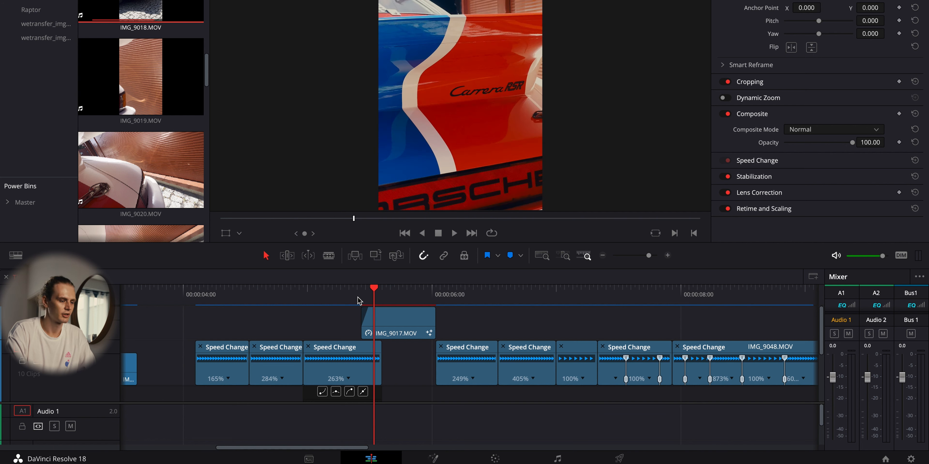
key(Right)
key(Left)
key(Left)
key(Left)
key(Left)
key(Left)
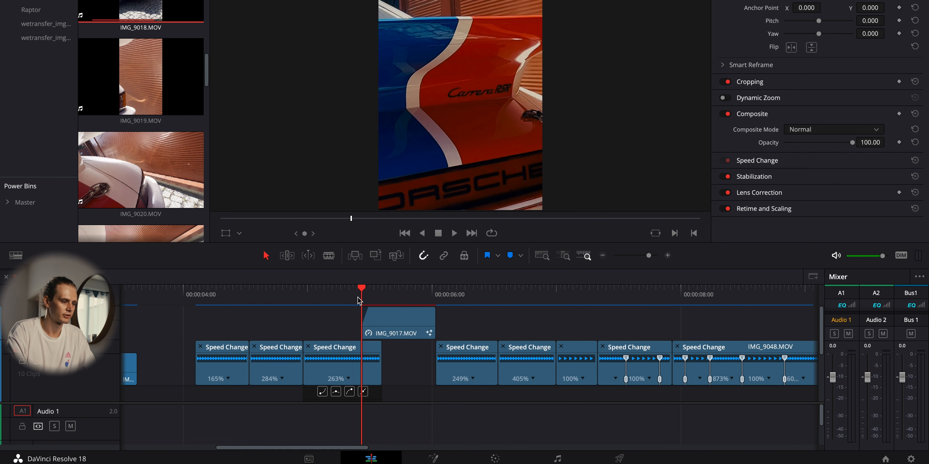
key(Right)
key(Right)
key(Right)
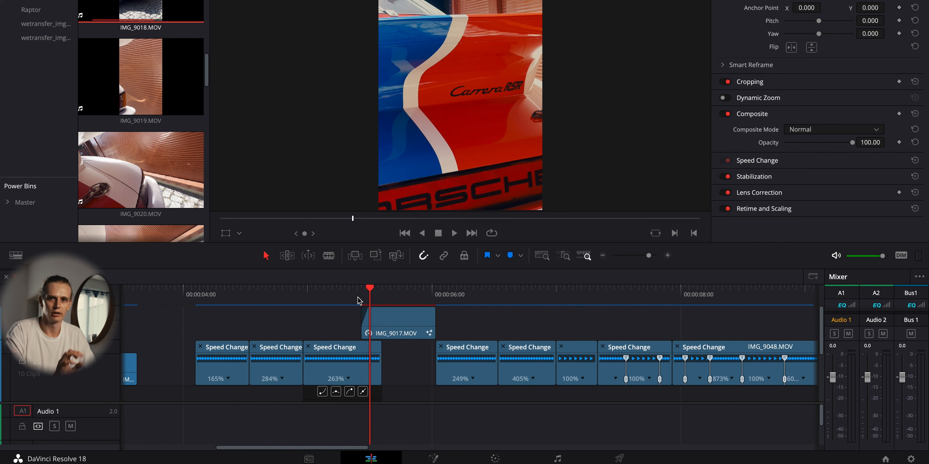
key(Left)
key(Left)
key(Left)
key(Left)
key(Left)
key(Left)
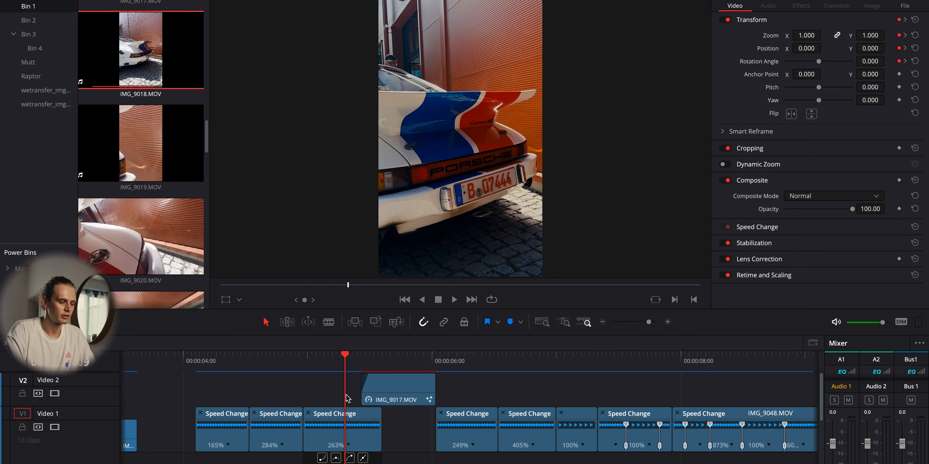
- Inspect the 263% clip's zoom, position and rotation keyframes frame by frame and select the overlapping IMG_9017.MOV clip
click(352, 376)
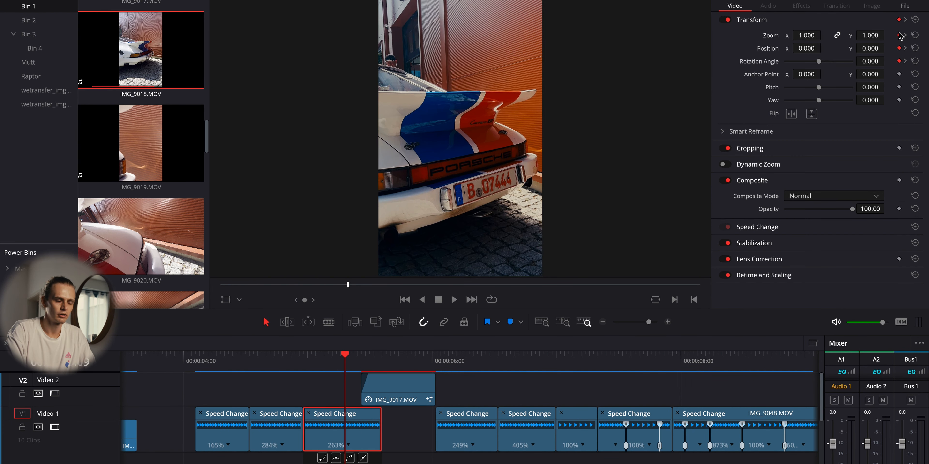
key(Right)
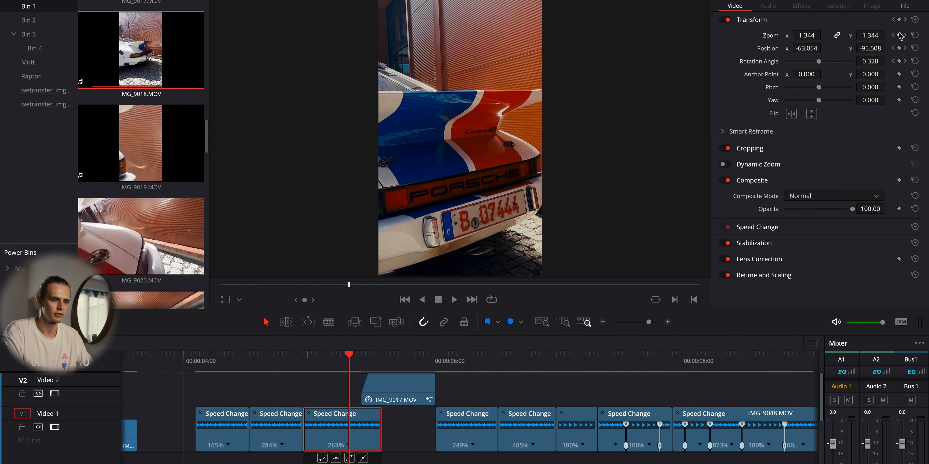
key(Right)
key(Right)
key(Right)
key(Right)
click(389, 389)
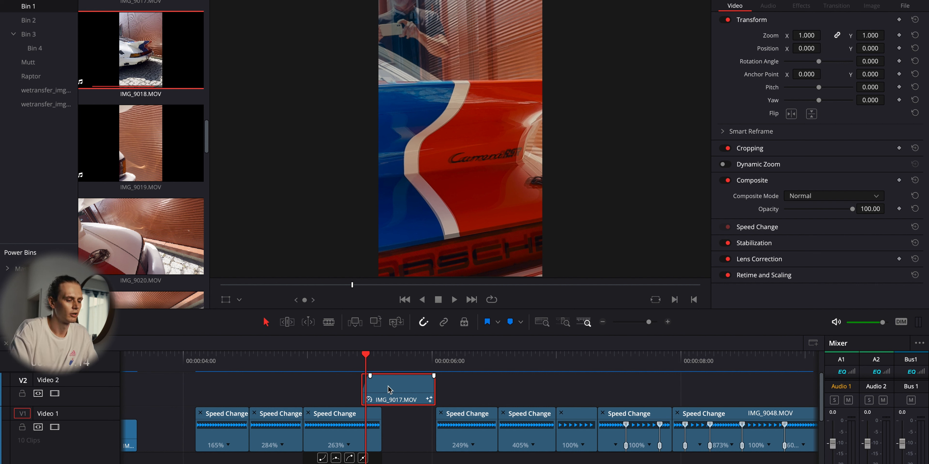
- Examine the transition from the 263% clip into the overlapping IMG_9017.MOV clip frame by frame, comparing the car's framing on both sides
key(Right)
key(Right)
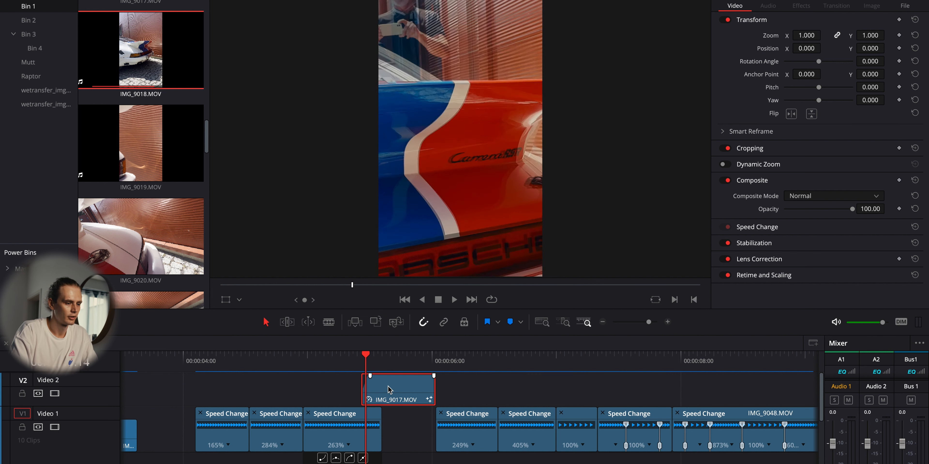
key(Right)
key(Right)
key(Right)
key(Right)
key(Right)
key(Right)
key(Right)
key(Right)
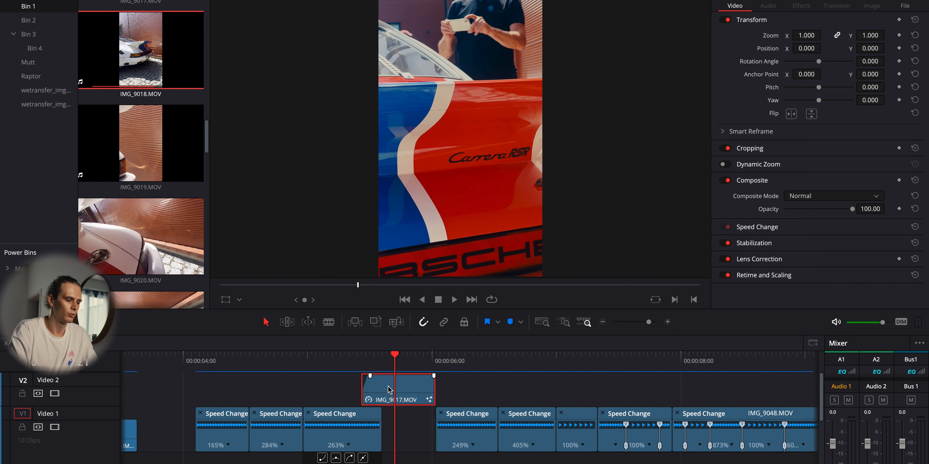
drag(343, 366, 401, 368)
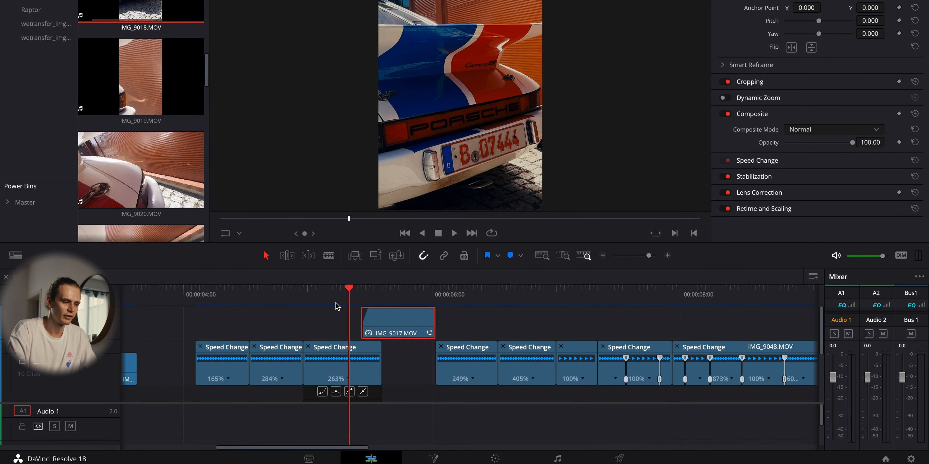
key(Right)
key(Right)
key(Right)
key(Right)
key(Right)
key(Right)
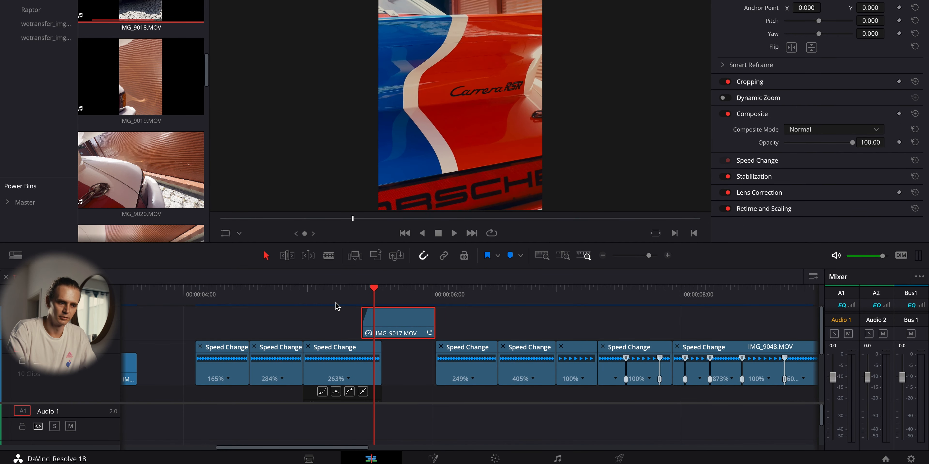
key(Right)
key(Right)
key(Right)
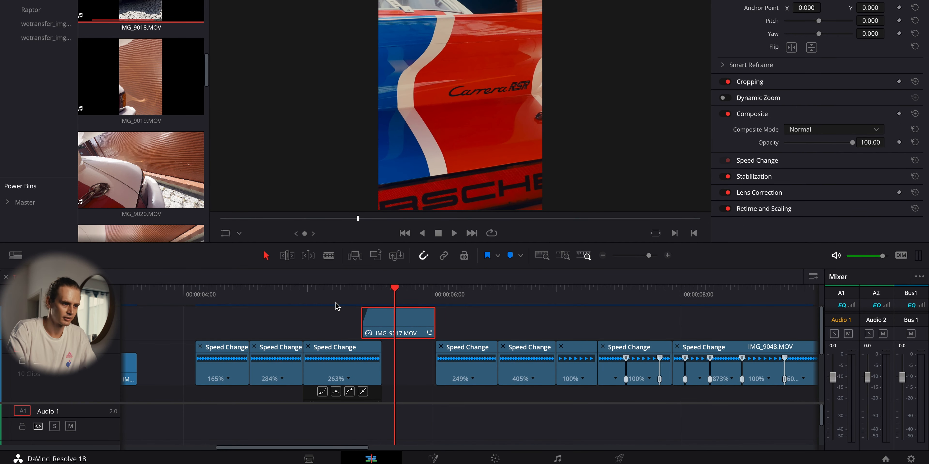
key(Left)
key(Left)
key(Left)
key(Left)
key(Left)
key(Left)
key(Left)
key(Left)
key(Left)
key(Left)
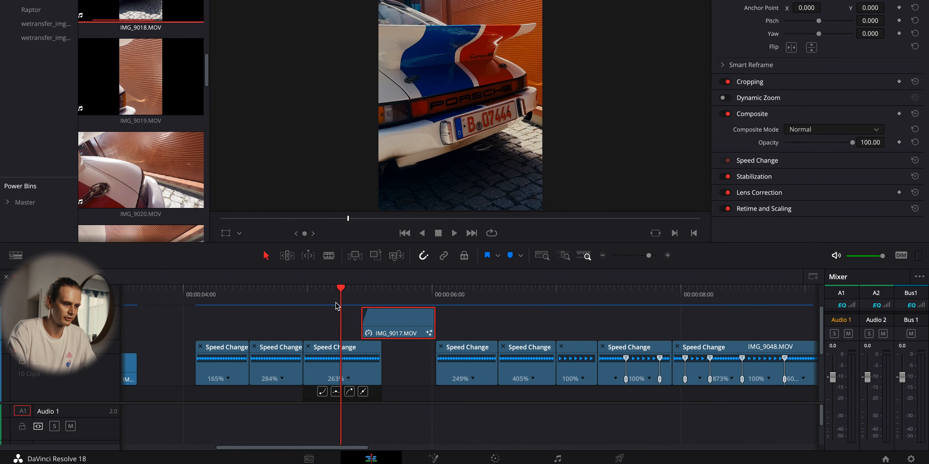
key(Right)
key(Right)
key(Right)
key(Right)
key(Right)
key(Right)
key(Right)
key(Right)
key(Right)
key(Right)
drag(392, 298, 332, 298)
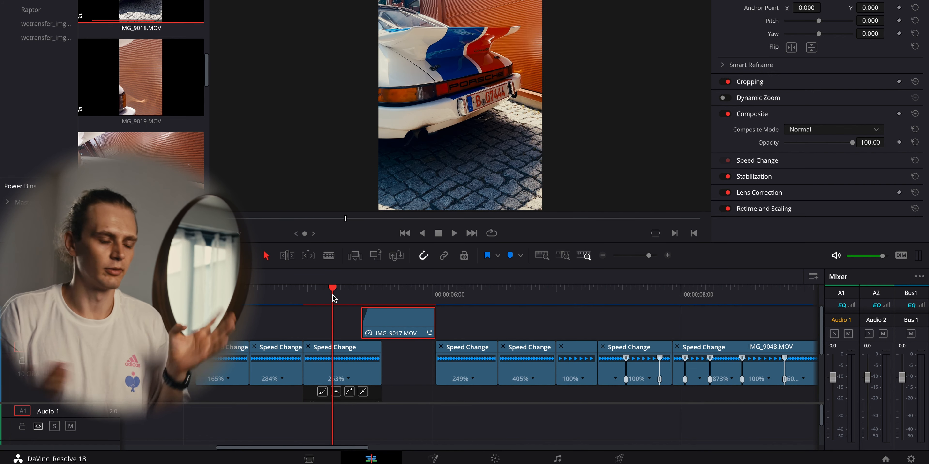
drag(333, 295, 320, 299)
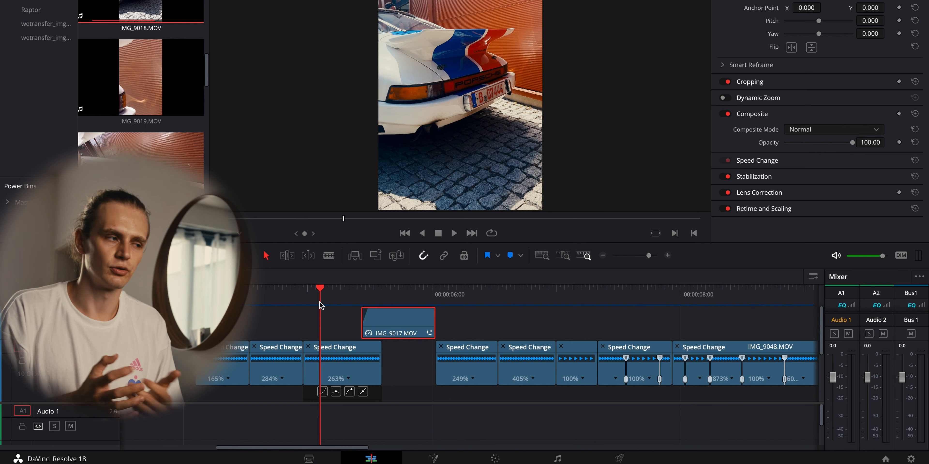
- Play and scrub through the 249% and 405% clips following IMG_9017.MOV to review their motion and the cut between them
drag(320, 306, 437, 304)
drag(437, 369, 503, 374)
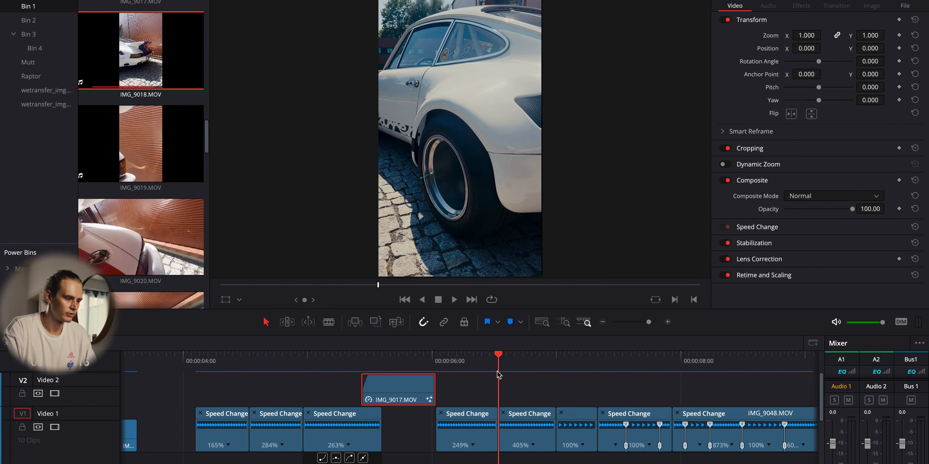
click(444, 366)
key(space)
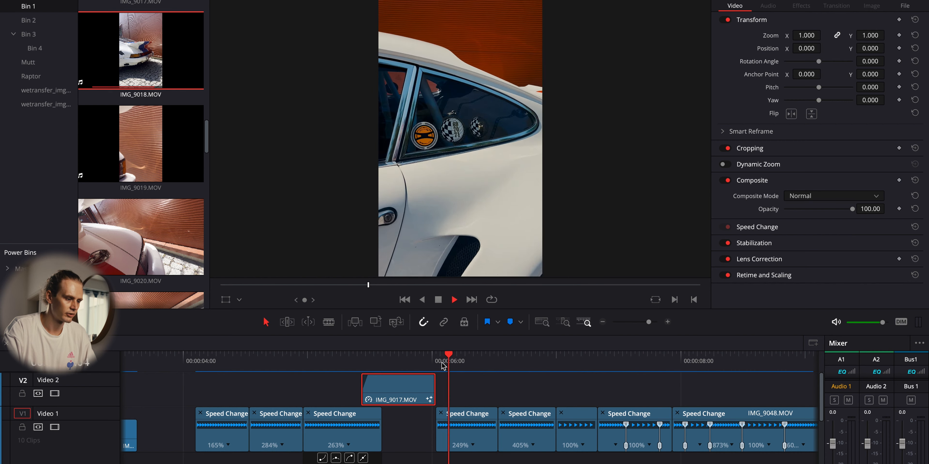
click(442, 365)
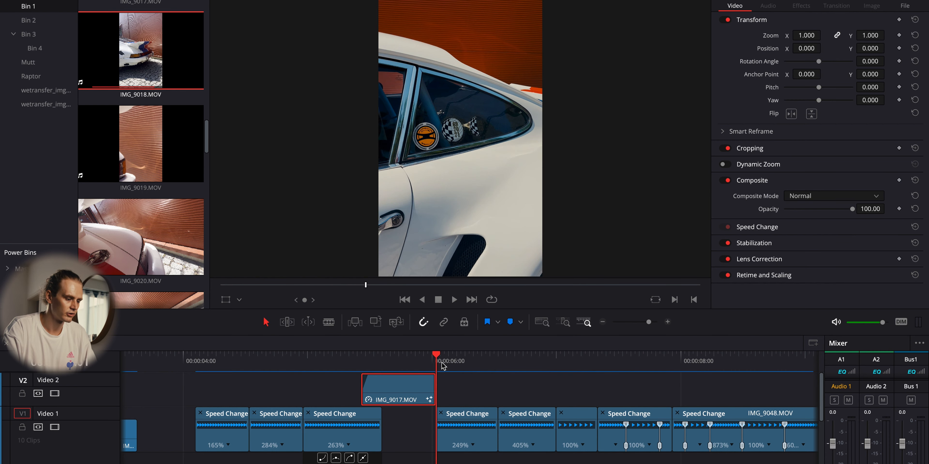
key(space)
key(space)
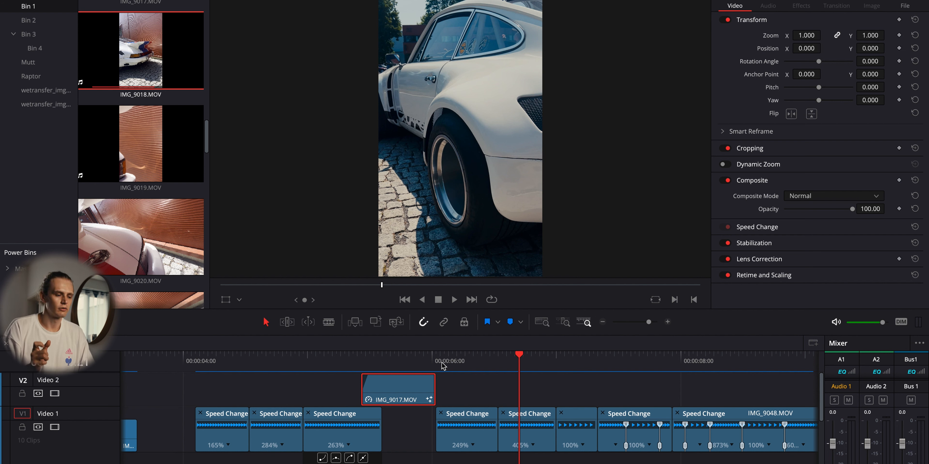
key(space)
click(478, 364)
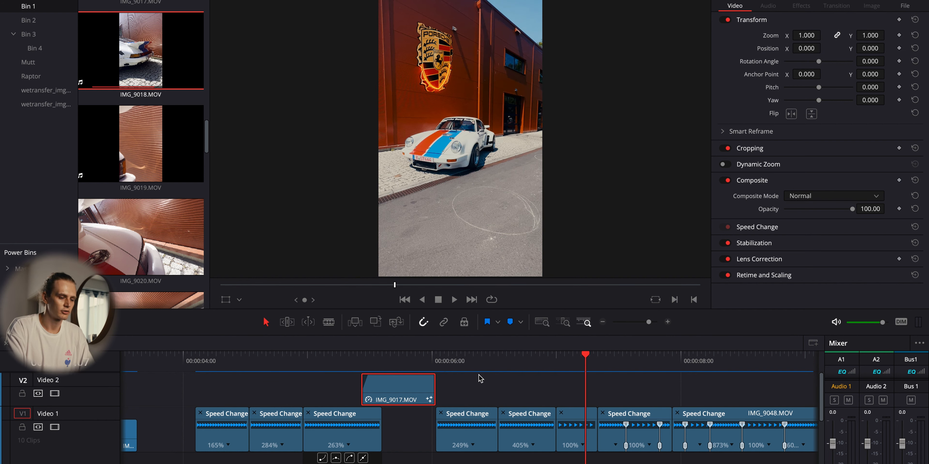
- Select the short 100% clip right after the 405% clip and open its composition in Fusion
drag(595, 369, 573, 369)
key(shift+v)
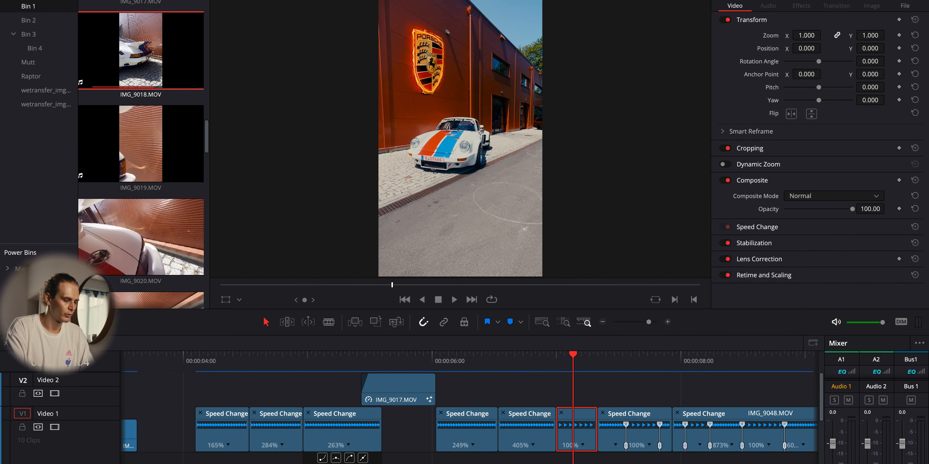
key(shift+5)
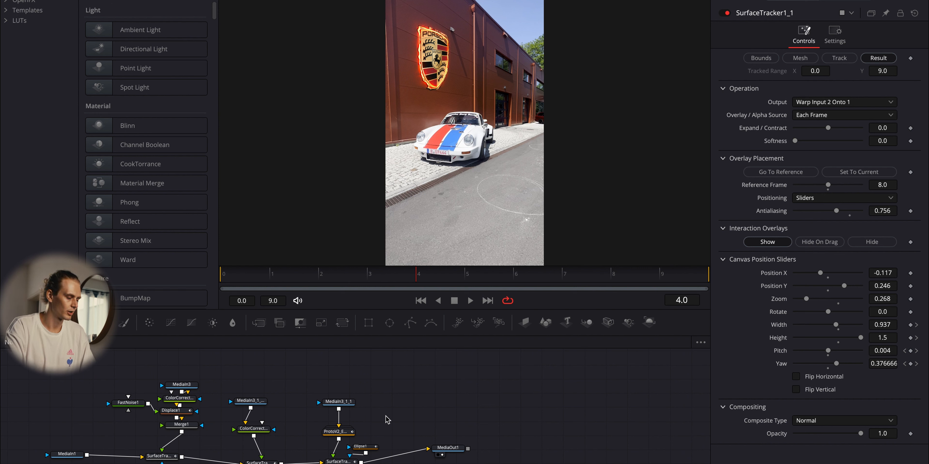
- Inspect the composition's SurfaceTracker1, MediaIn3 logo, color corrector, Displace1 and ProtoV2 effect nodes
click(161, 457)
scroll(164, 460, up, 5)
scroll(163, 461, up, 2)
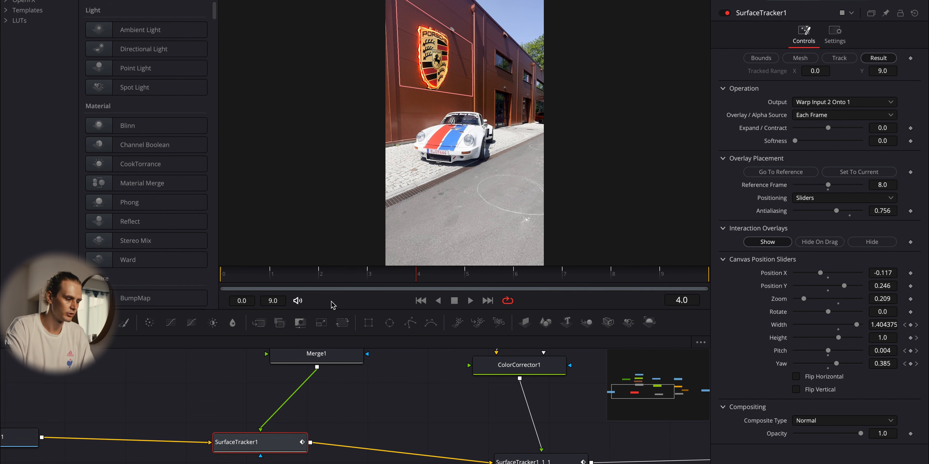
scroll(332, 378, down, 5)
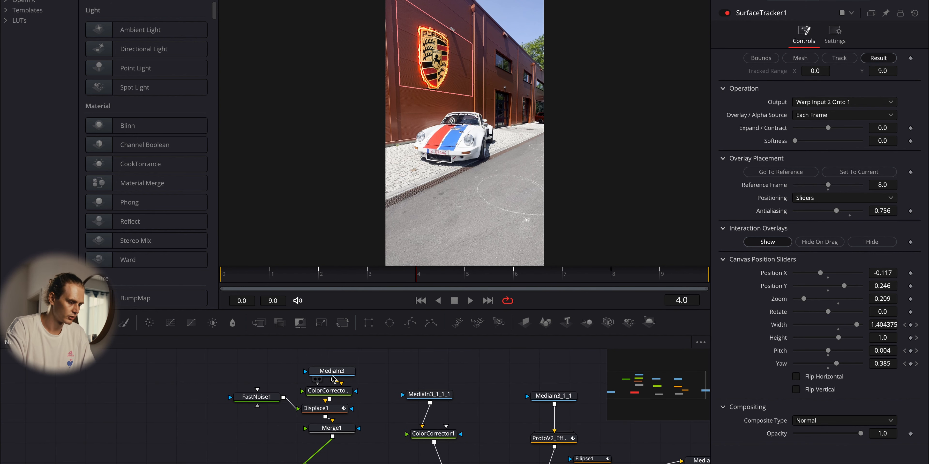
click(333, 376)
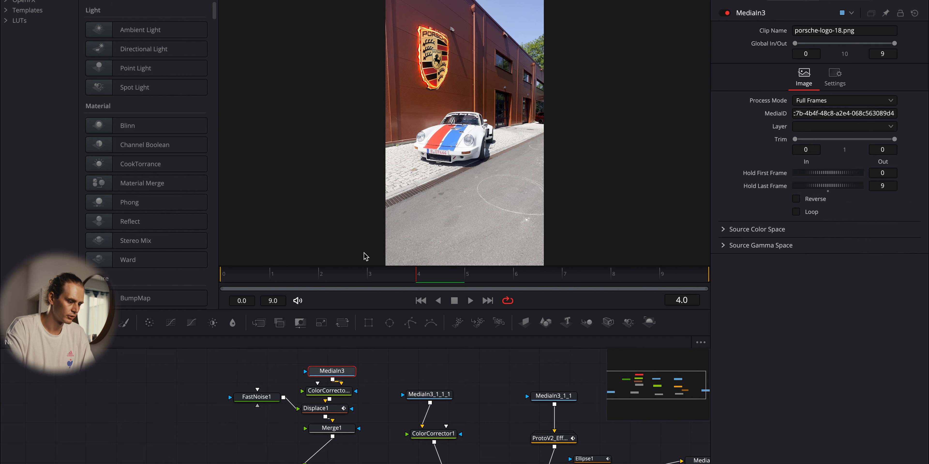
click(334, 393)
click(327, 411)
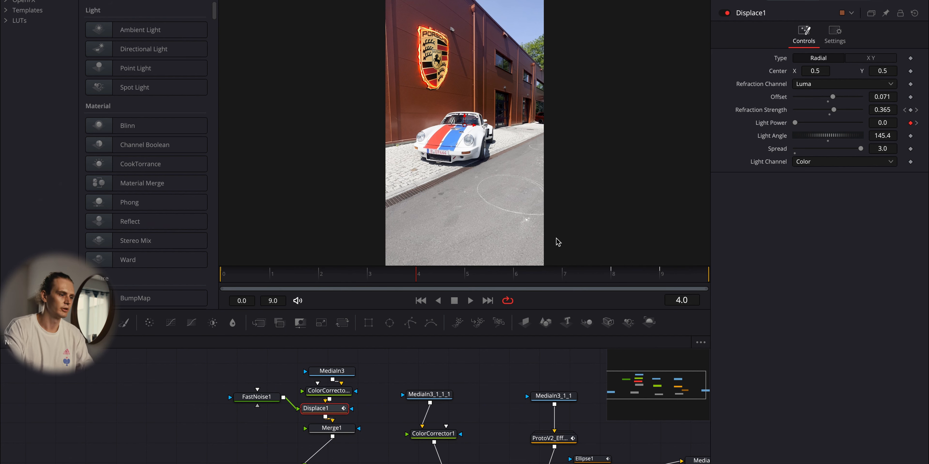
click(556, 440)
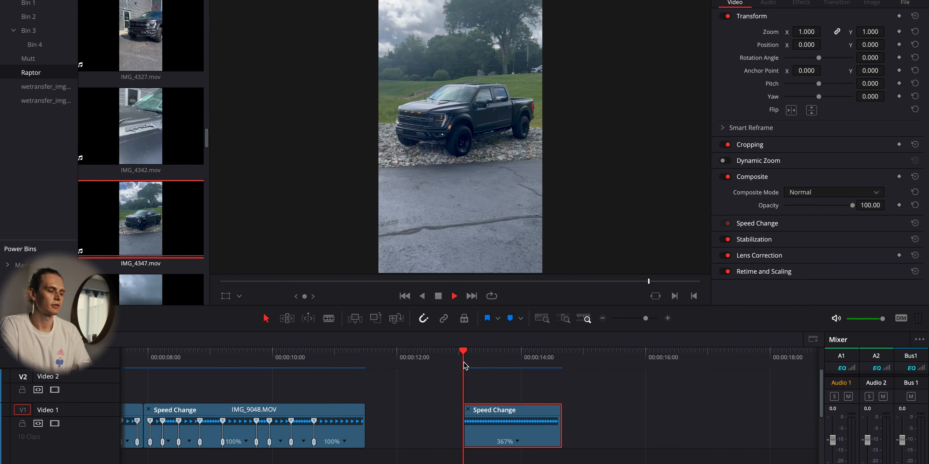
- Play and scrub through the 367% truck clip on the edit timeline to review its camera movement
key(space)
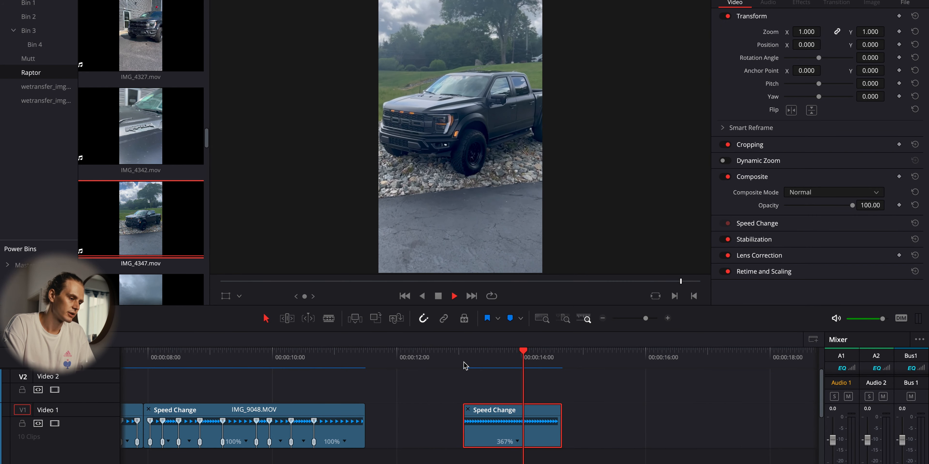
click(465, 366)
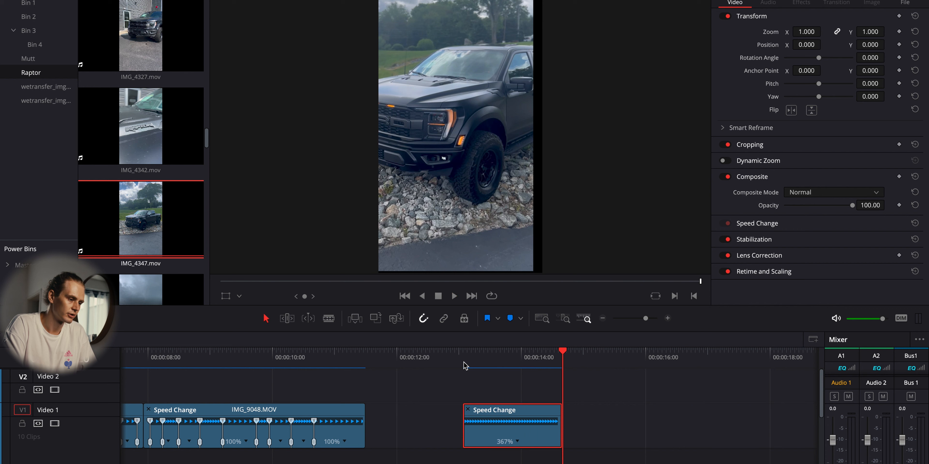
click(466, 366)
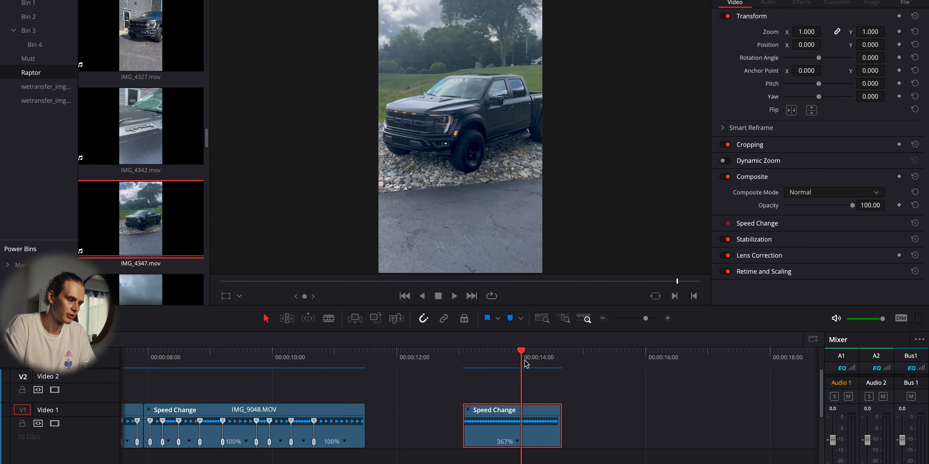
drag(550, 363, 504, 369)
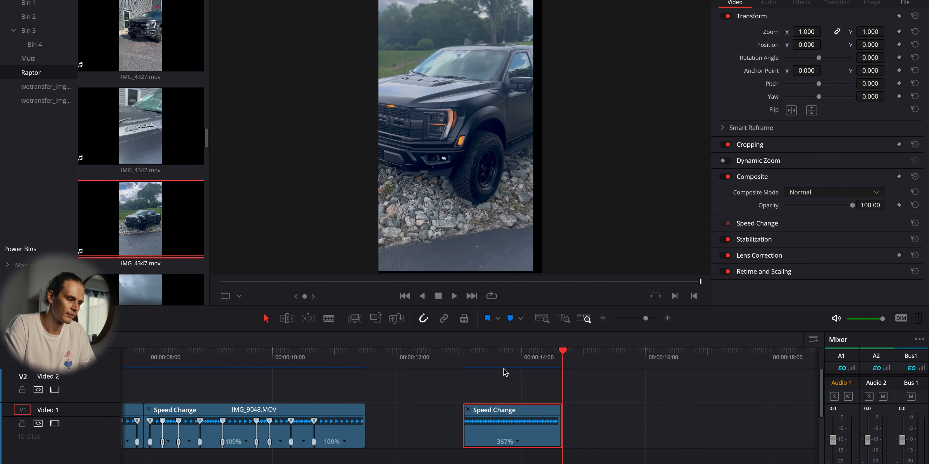